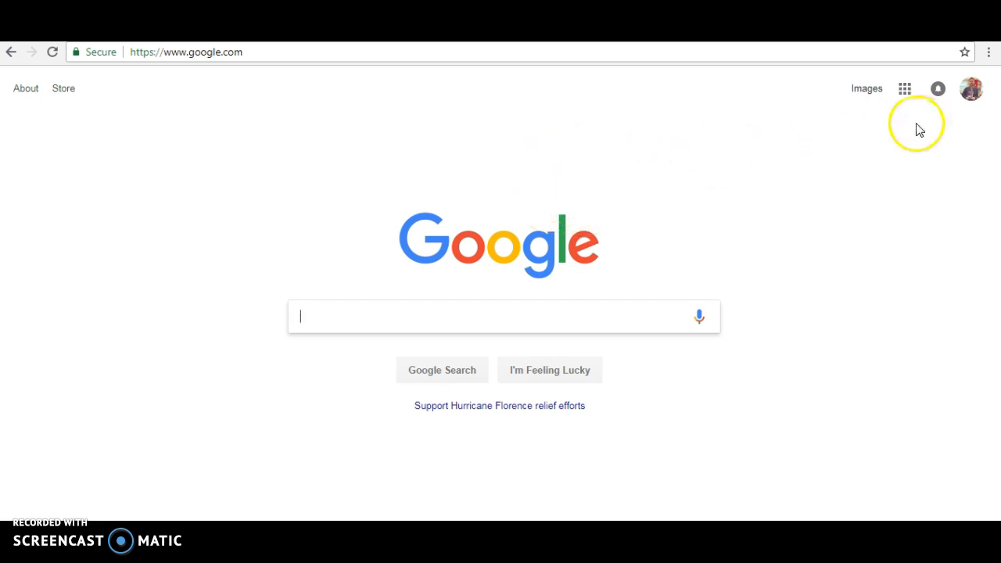
# - Switch to Google Docs and create a new blank document
pyautogui.click(905, 94)
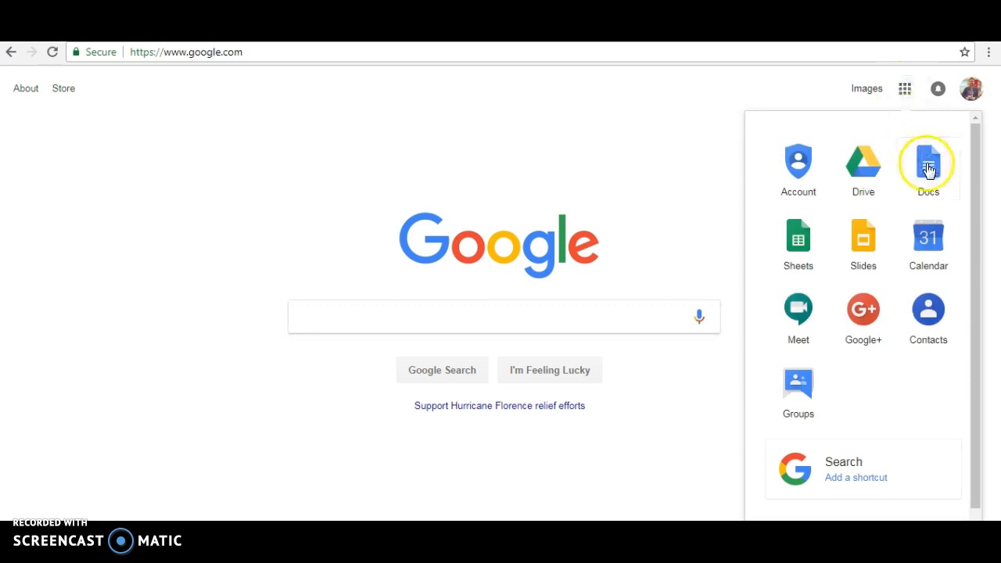
pyautogui.click(929, 168)
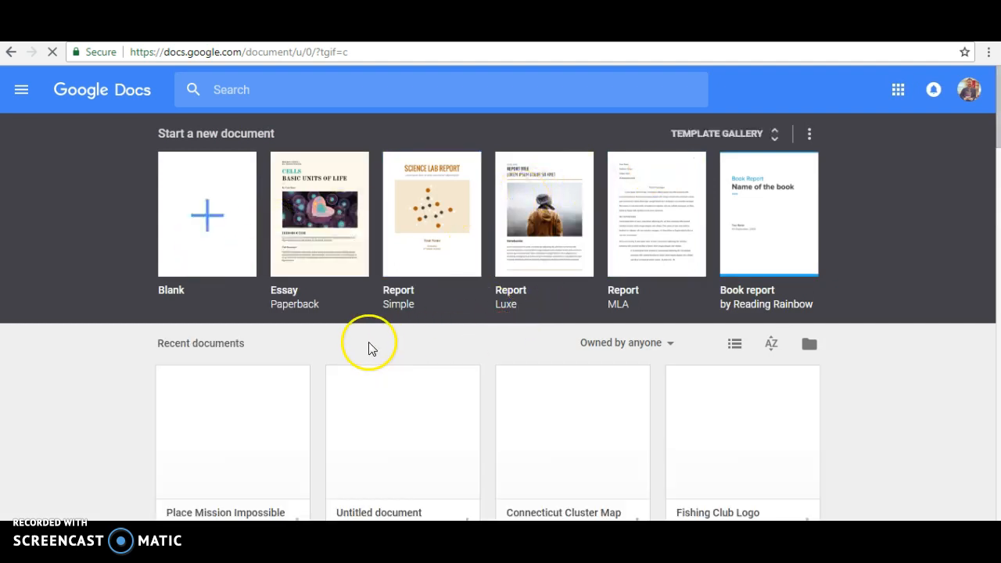
pyautogui.click(221, 218)
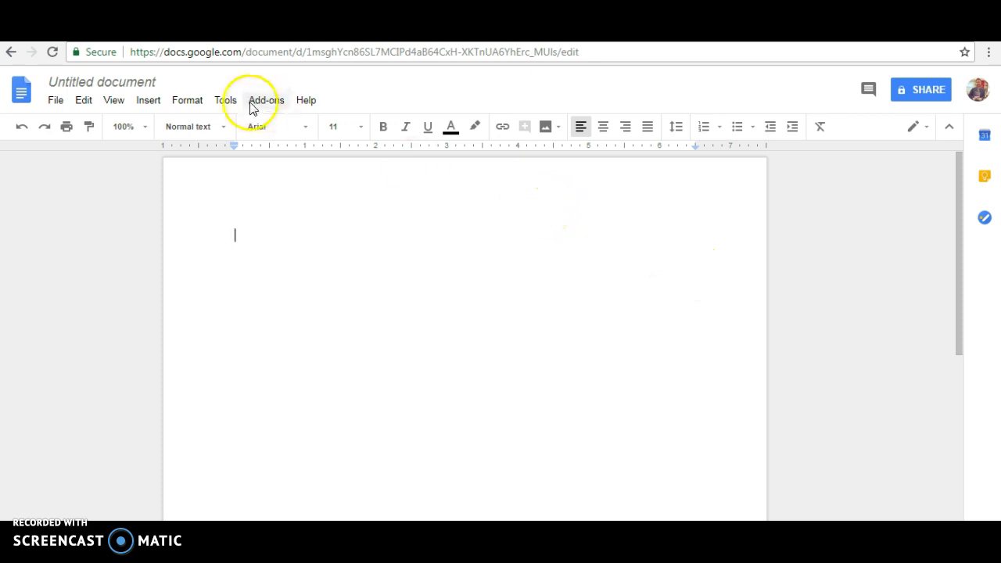
# - Rename the untitled document as "Place-Mission Impossible"
pyautogui.click(129, 81)
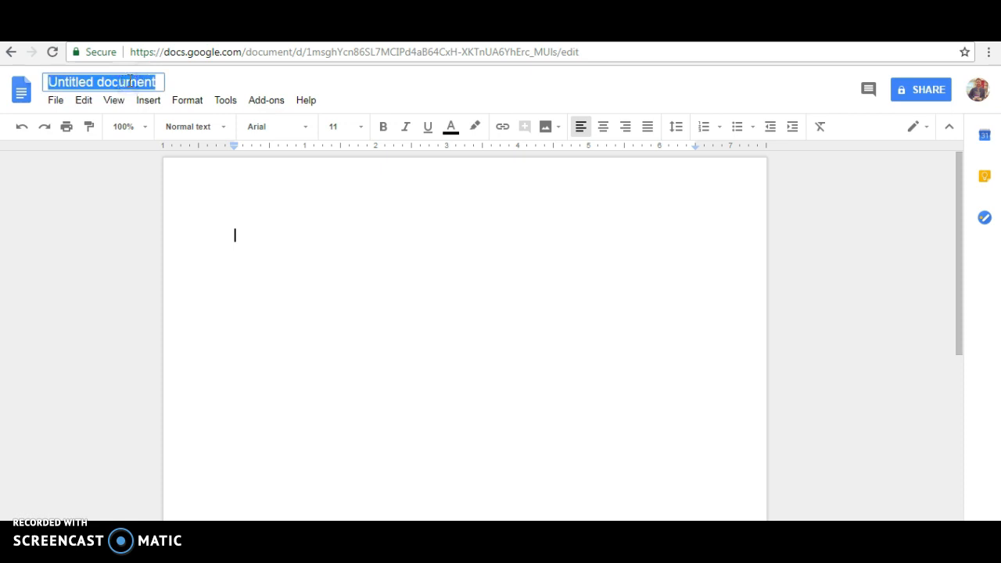
pyautogui.write('Place-')
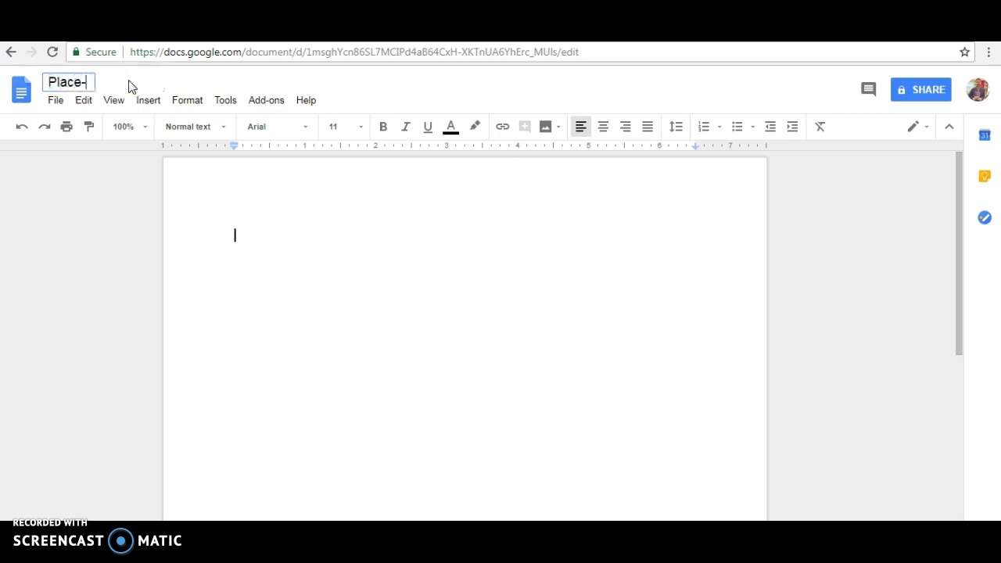
pyautogui.write('Mission Impossible')
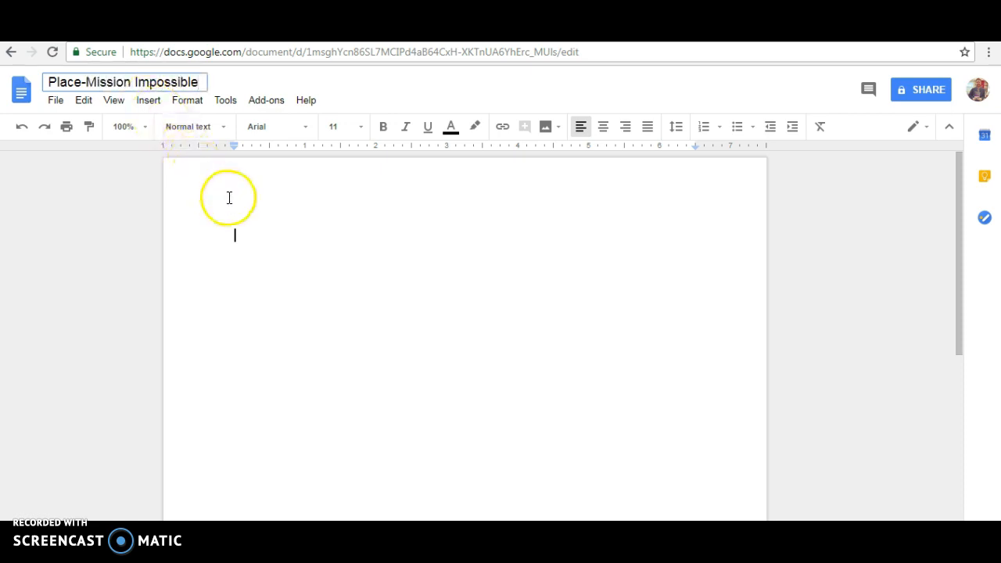
# - Enter a heading of three lines with the person's name, "Period __" and "Date", followed by a blank line
pyautogui.click(248, 233)
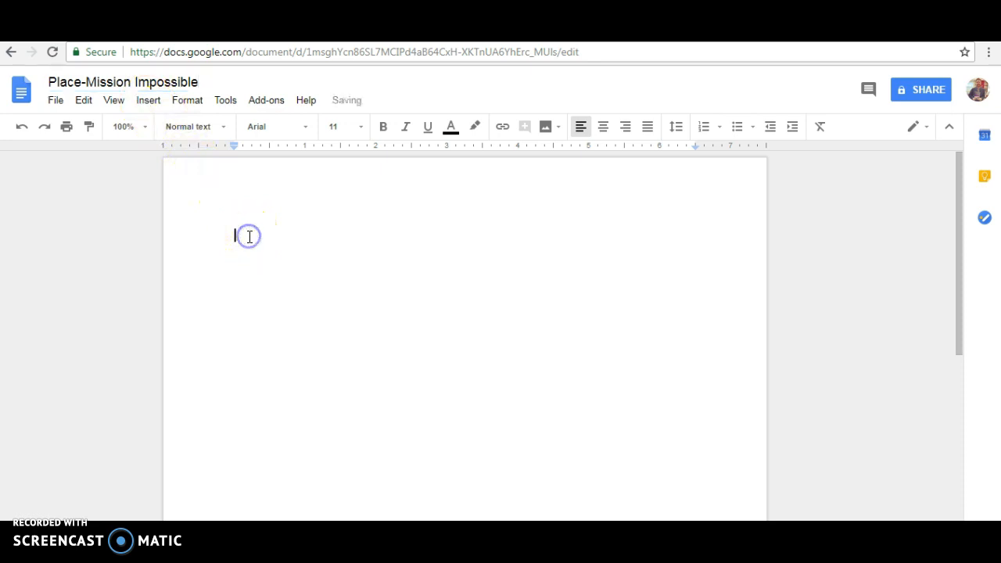
pyautogui.write('Mr. Spencer')
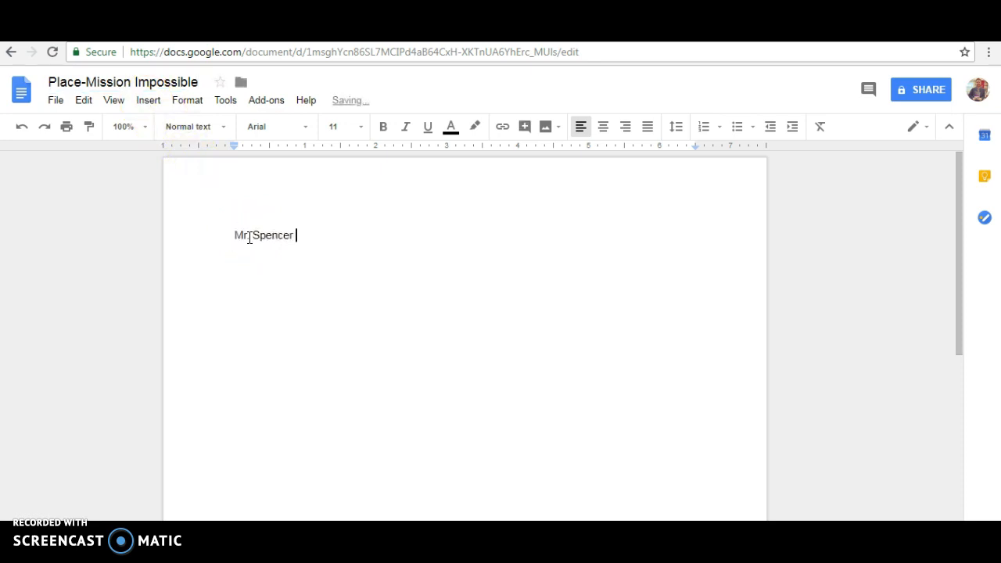
pyautogui.press('Return')
pyautogui.write('Period __')
pyautogui.press('Return')
pyautogui.write('Date')
pyautogui.press('Return')
pyautogui.press('Return')
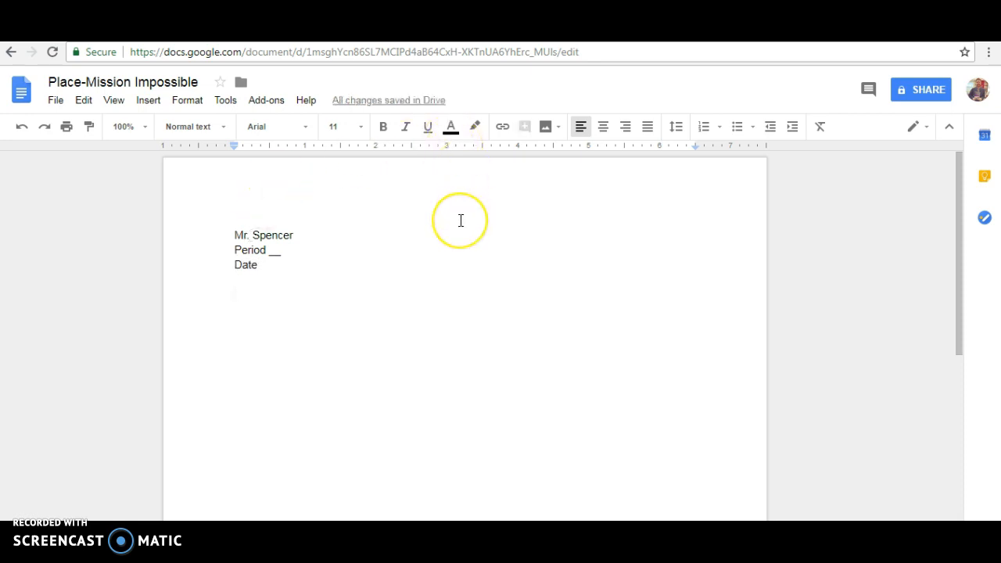
# - Add the title "Place-Mission Impossible" below the heading lines, centered and in bold
pyautogui.write('Place-Mission Impossible')
pyautogui.moveTo(365, 296); pyautogui.dragTo(236, 303)
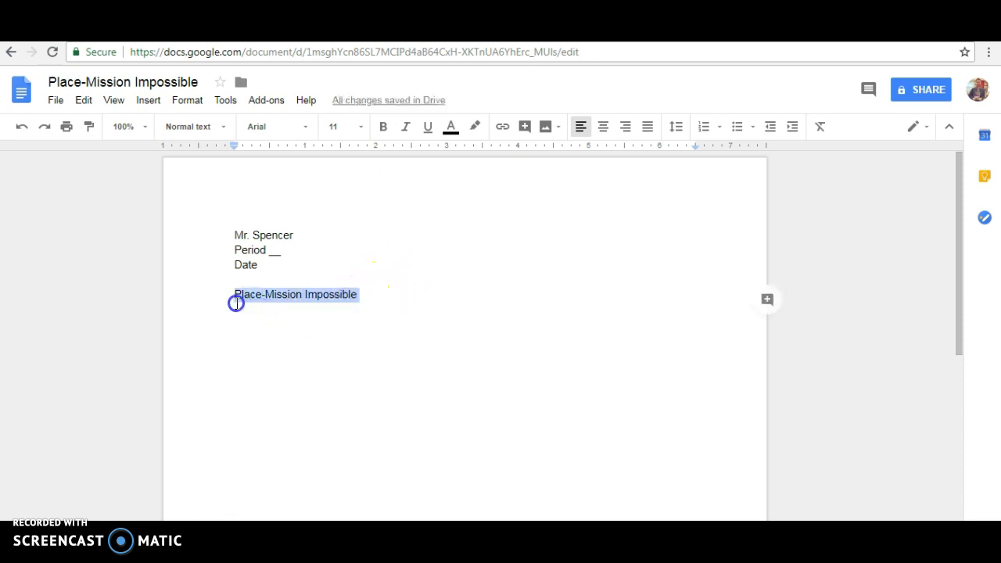
pyautogui.click(603, 127)
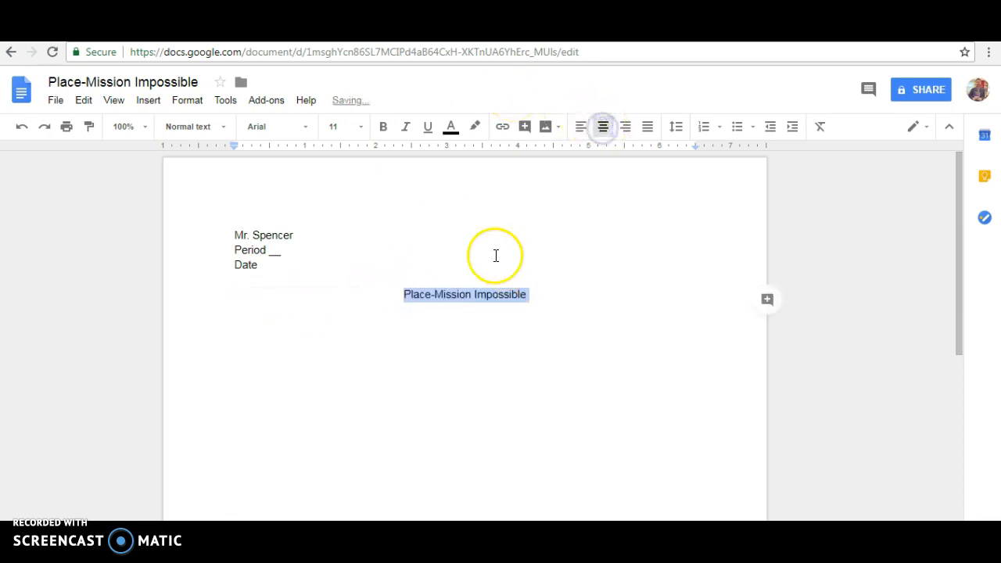
pyautogui.click(384, 127)
pyautogui.click(556, 292)
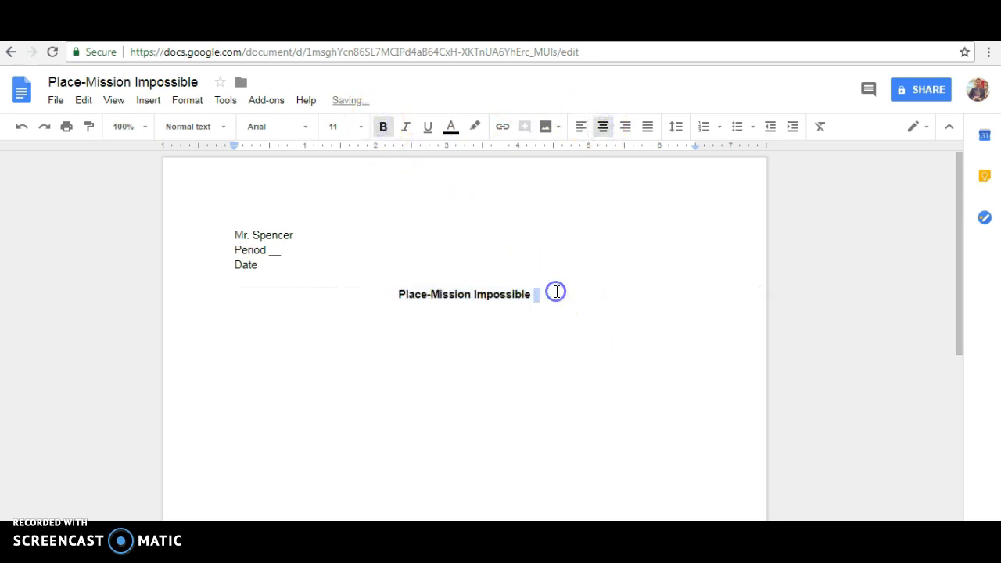
pyautogui.click(541, 293)
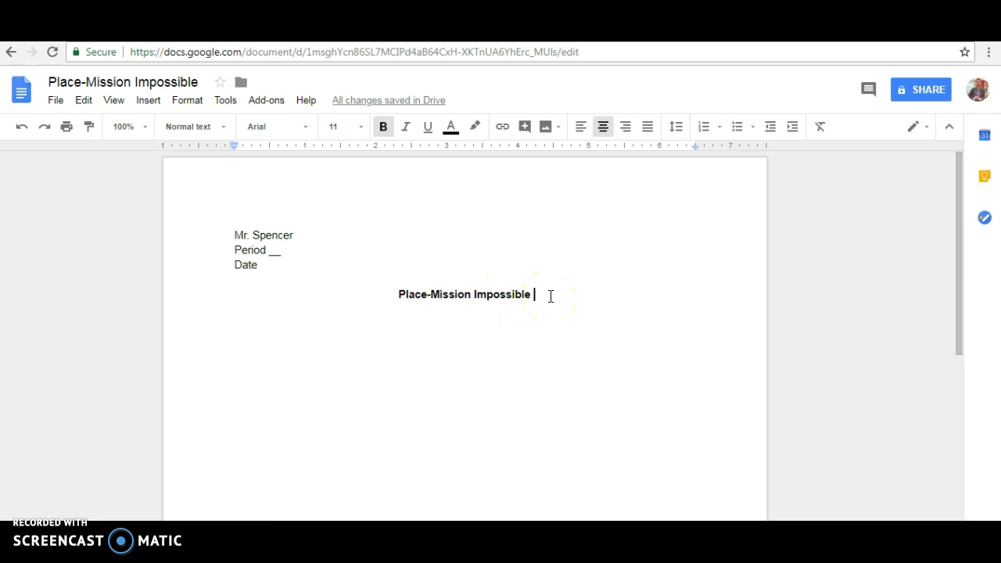
# - Insert a table with two columns and two rows below the centered title
pyautogui.press('Return')
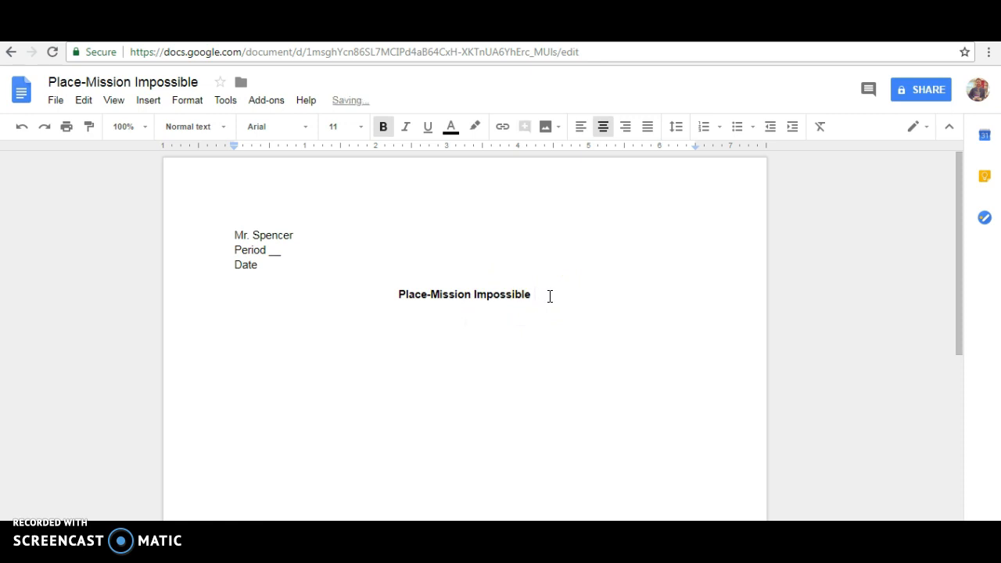
pyautogui.click(506, 278)
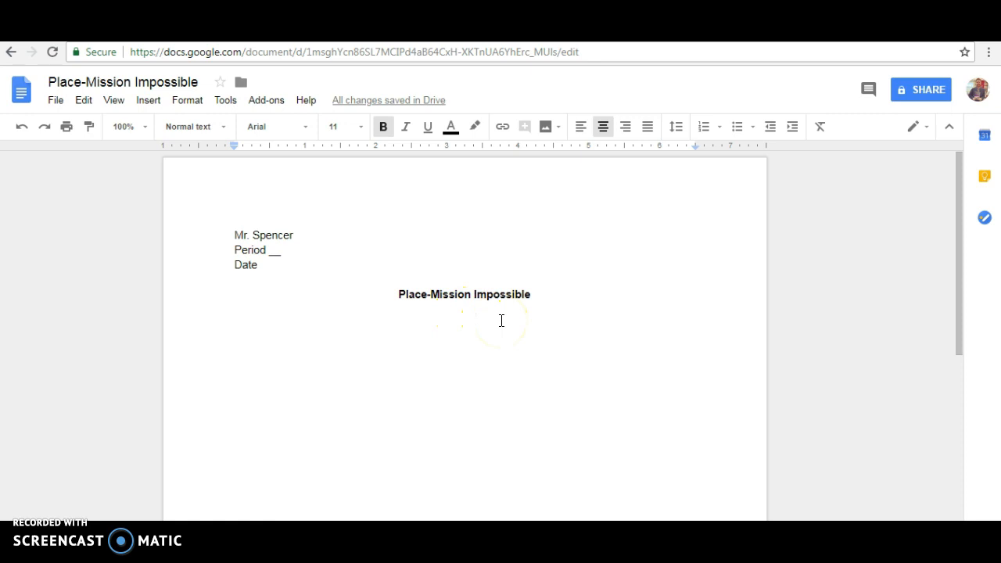
pyautogui.click(417, 245)
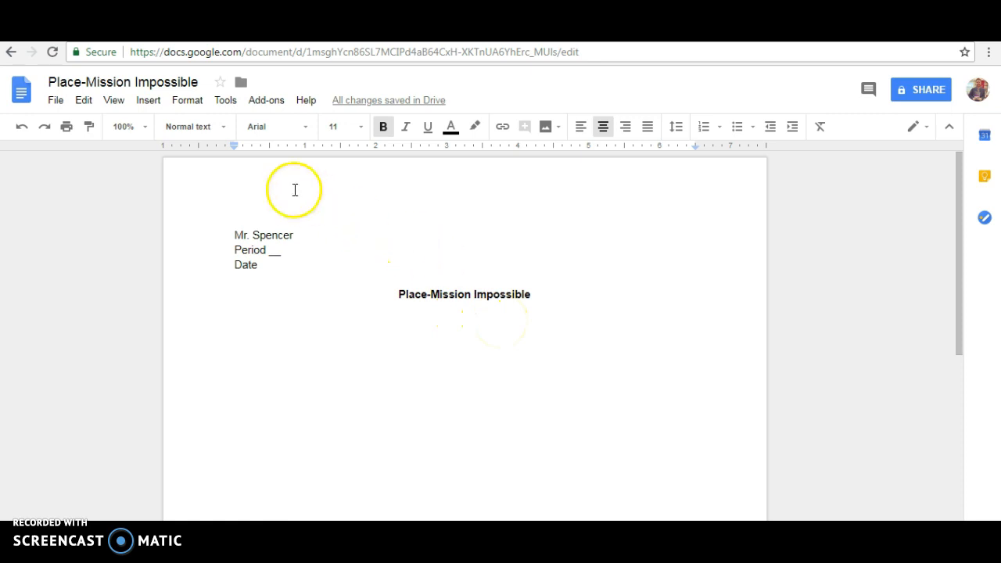
pyautogui.click(150, 109)
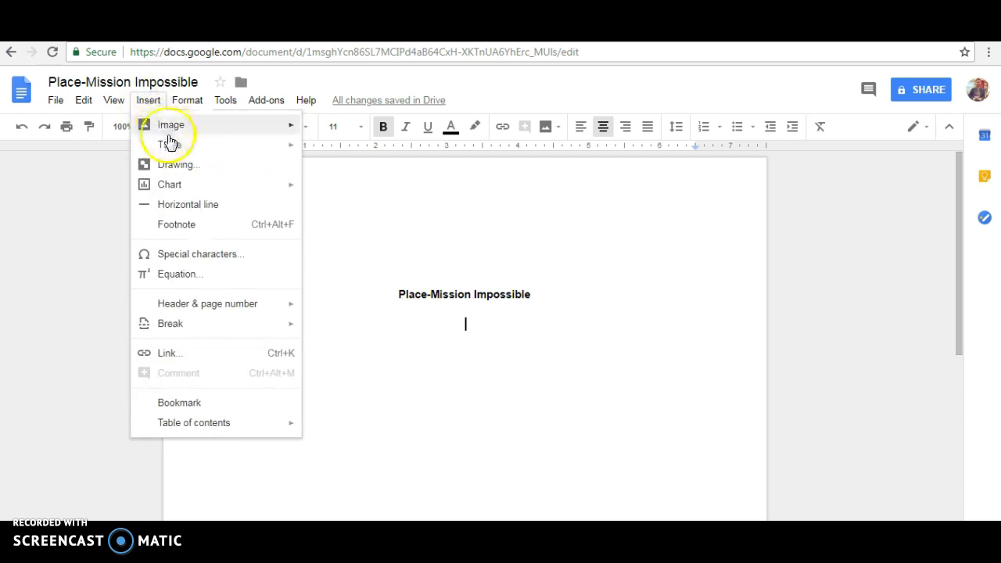
pyautogui.moveTo(170, 148)
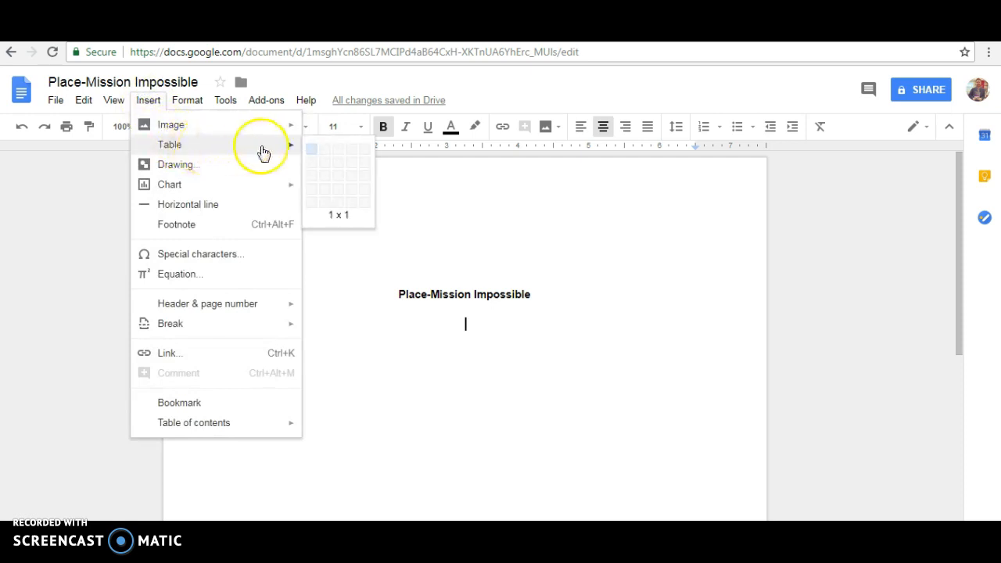
pyautogui.click(327, 168)
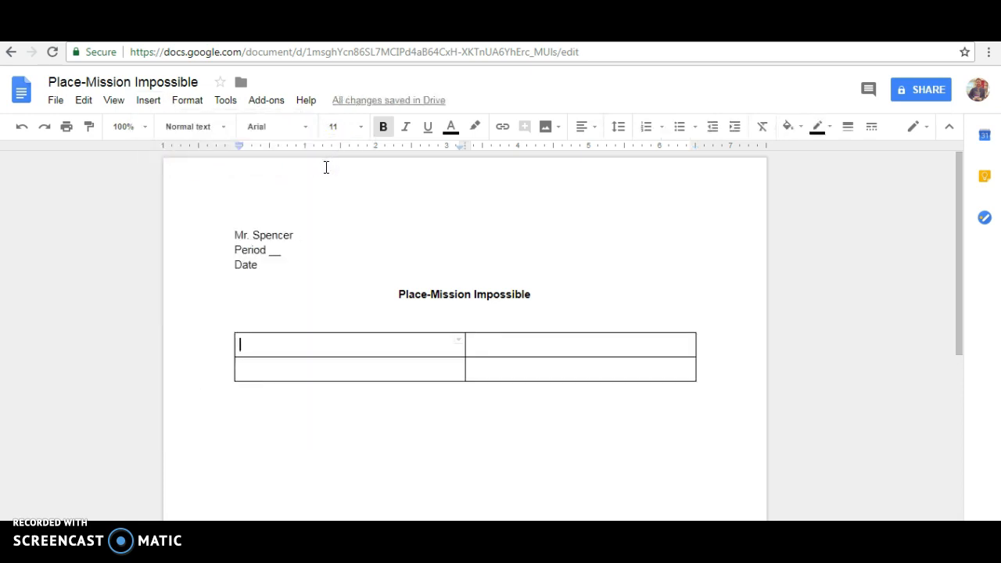
# - Label the table's top row "Human Characteristics" in the first column and "Physical Characteristics" in the second
pyautogui.click(296, 343)
pyautogui.write('Huma')
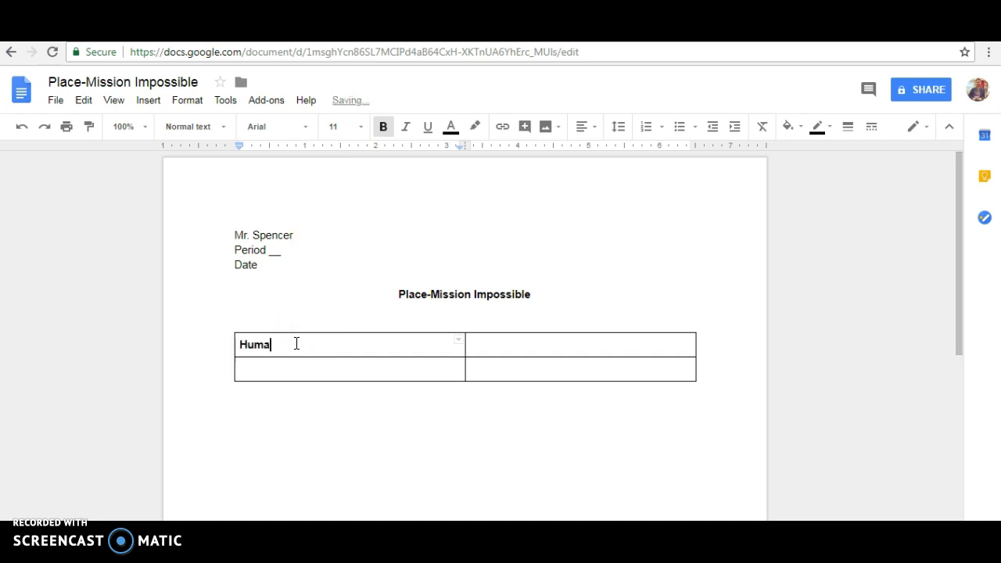
pyautogui.write('n Characteristics')
pyautogui.click(521, 347)
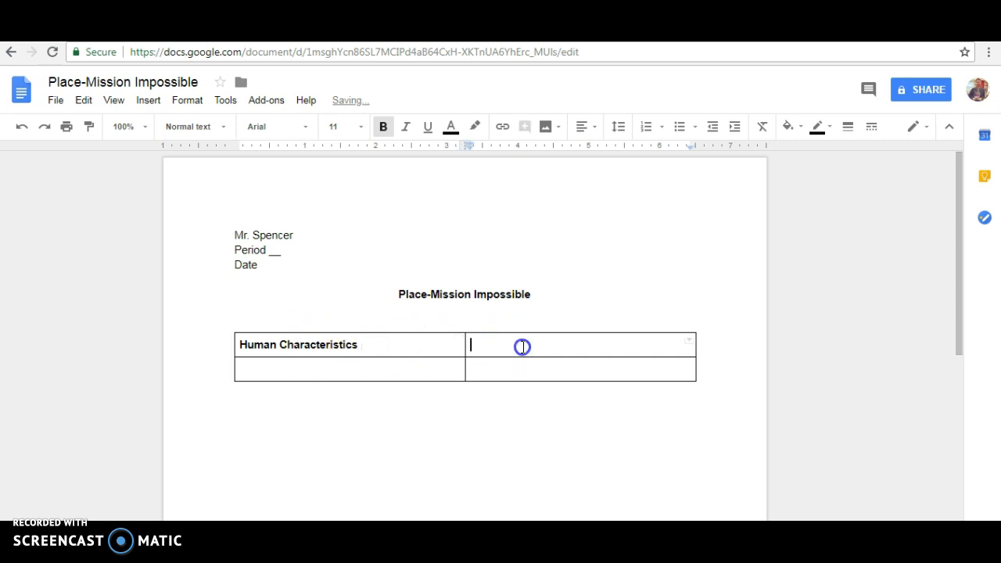
pyautogui.write('Physical ')
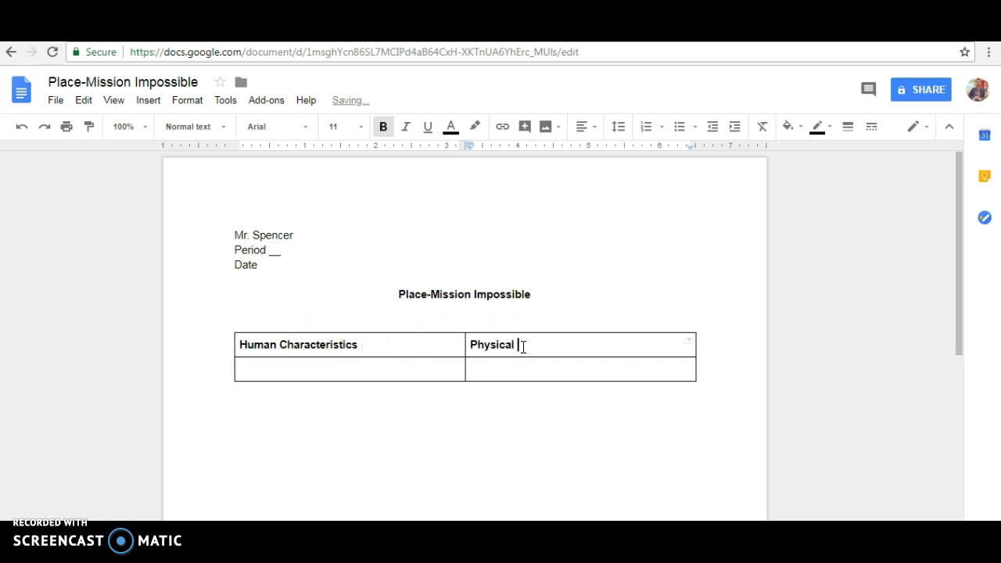
pyautogui.write('Characteristics')
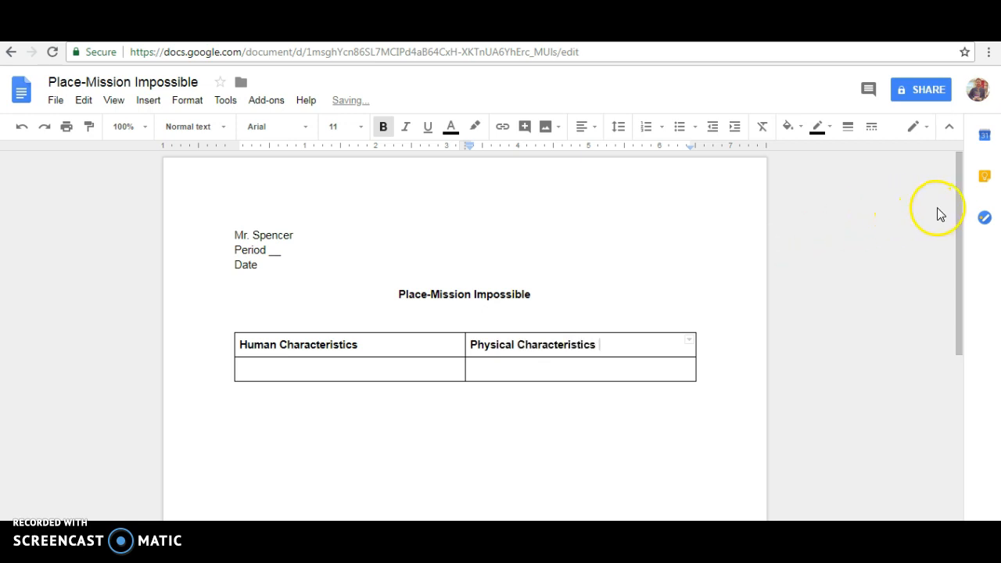
# - Increase the height of the table's bottom row to roughly eight or nine times the header row's height
pyautogui.moveTo(959, 213); pyautogui.dragTo(958, 240)
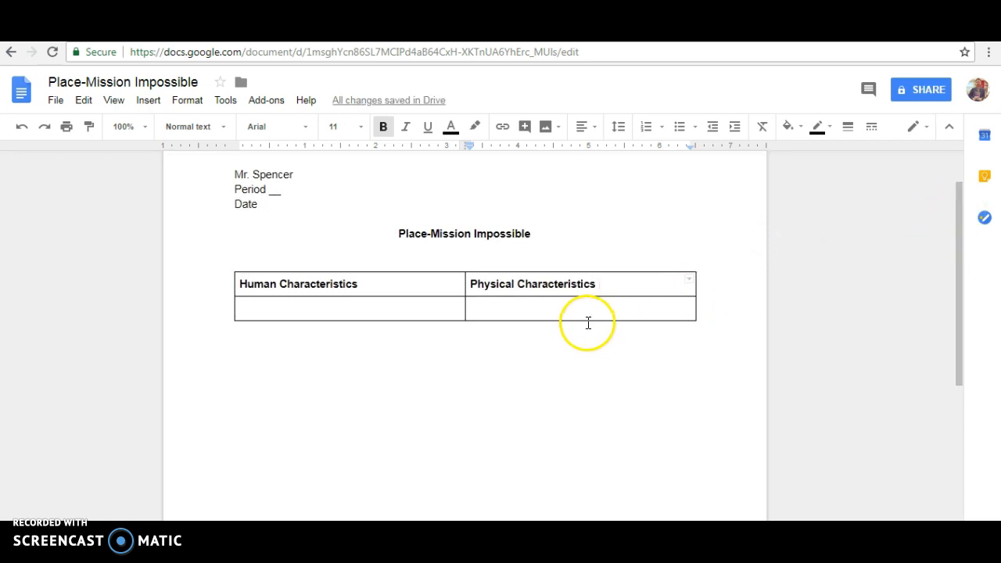
pyautogui.moveTo(586, 320); pyautogui.dragTo(584, 505)
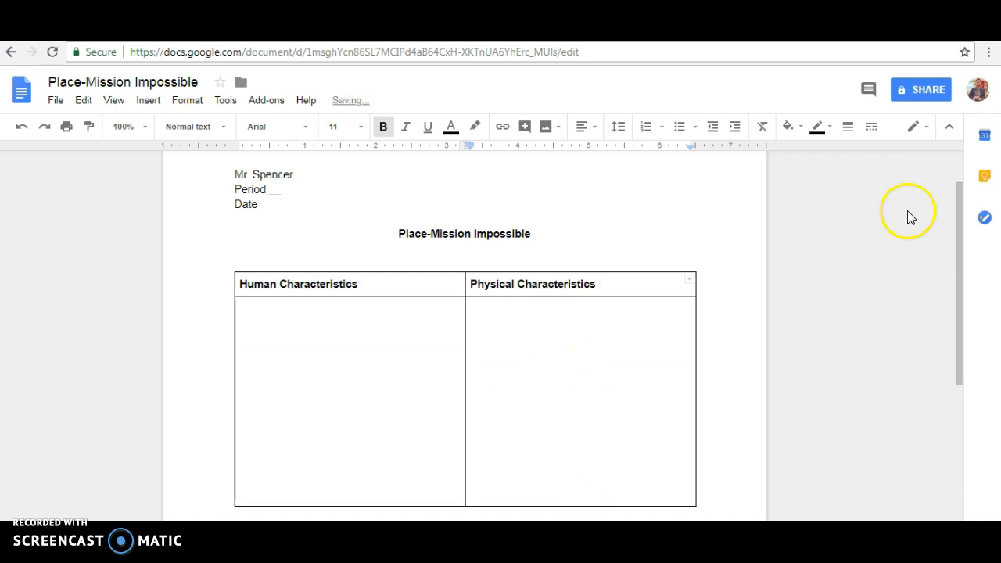
pyautogui.moveTo(958, 217); pyautogui.dragTo(957, 245)
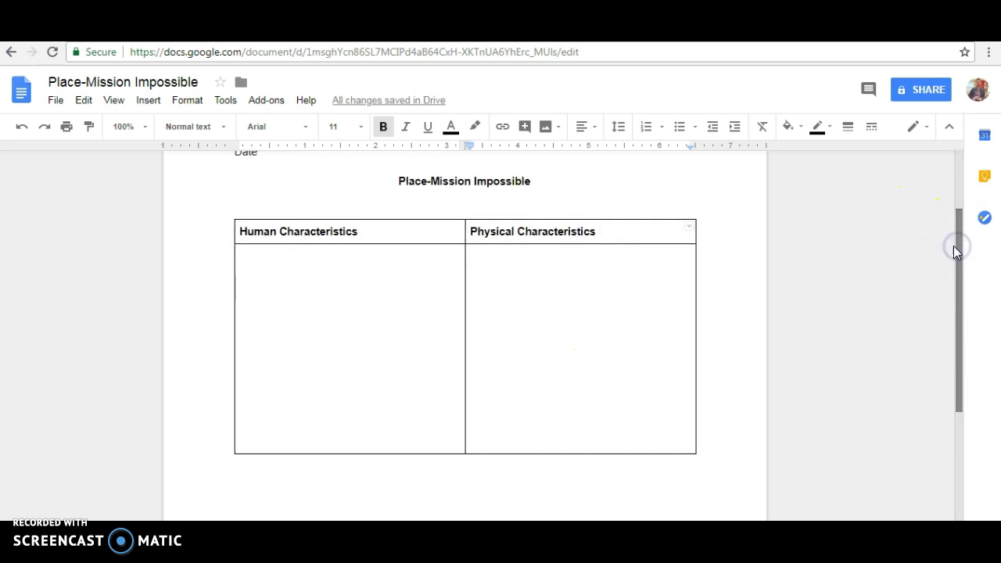
pyautogui.click(747, 204)
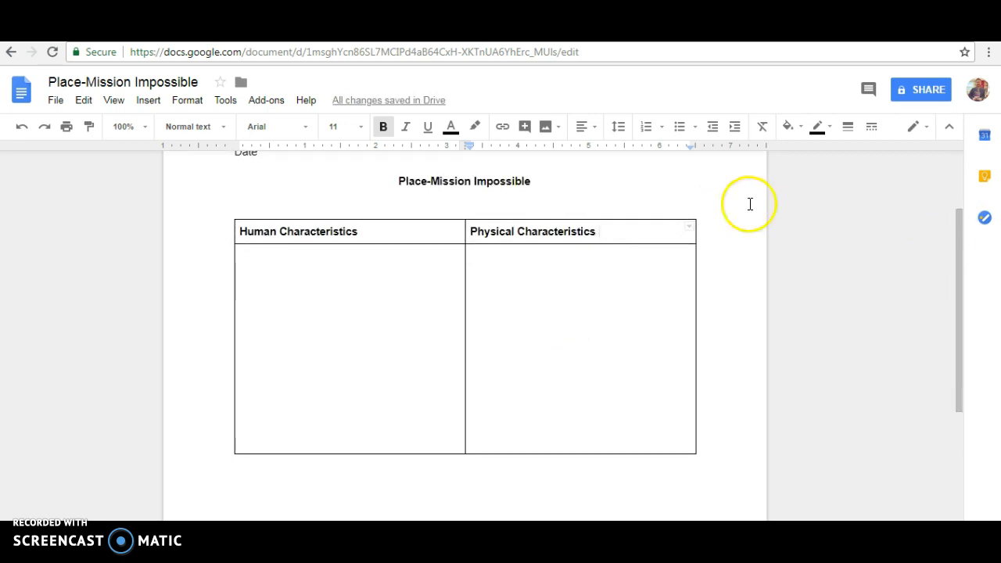
pyautogui.moveTo(959, 247); pyautogui.dragTo(961, 229)
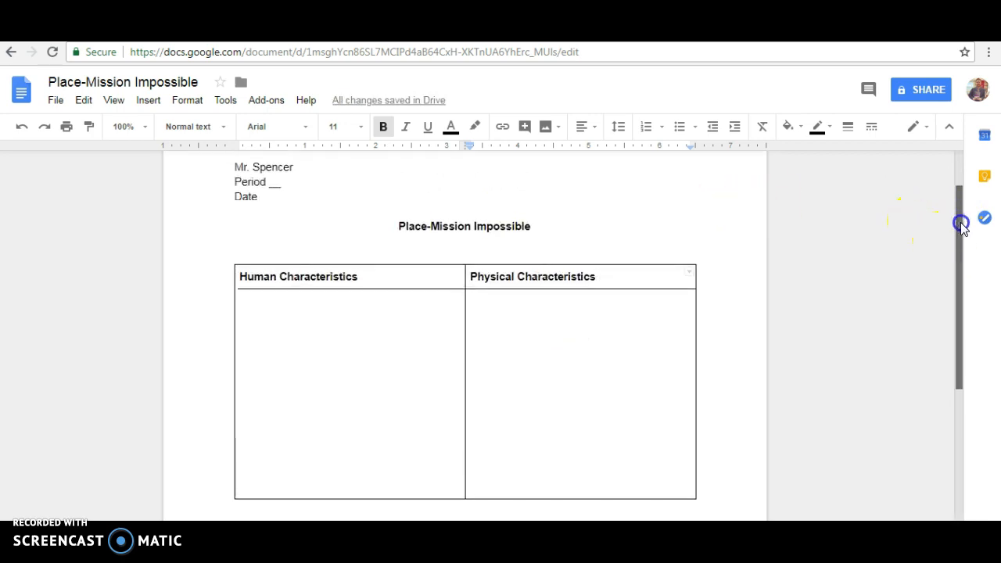
pyautogui.click(388, 333)
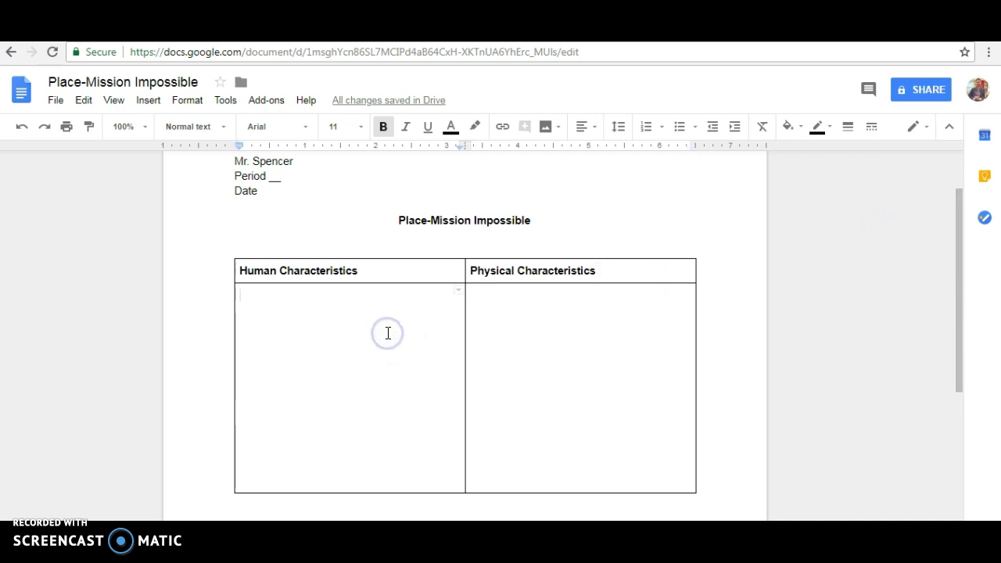
pyautogui.click(534, 321)
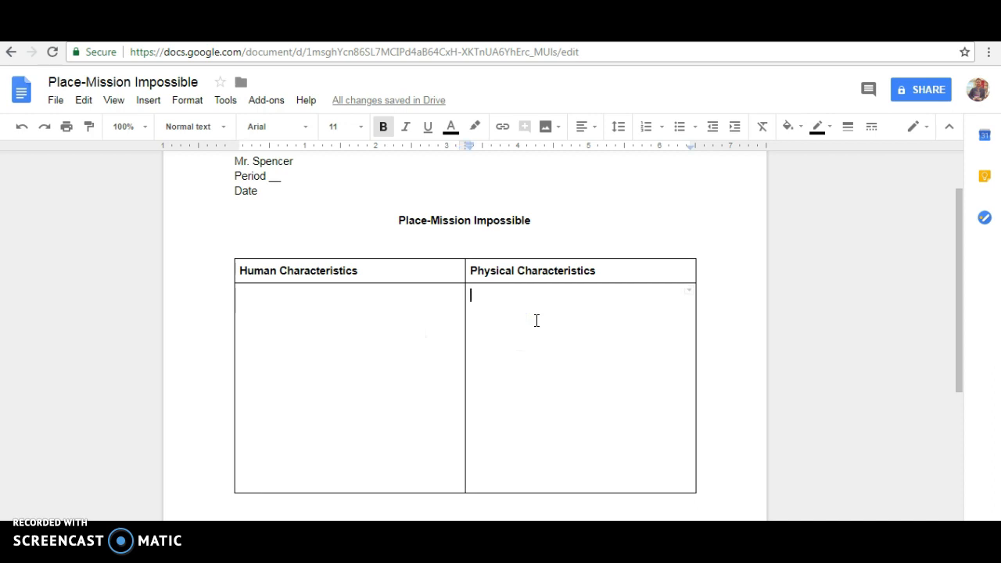
pyautogui.click(411, 325)
pyautogui.click(409, 323)
pyautogui.click(558, 321)
pyautogui.click(427, 315)
pyautogui.click(540, 310)
pyautogui.click(471, 305)
pyautogui.click(373, 303)
pyautogui.click(510, 297)
# - Switch to the image viewer to look at the bear photo, and return to the Place-Mission Impossible document
pyautogui.click(270, 519)
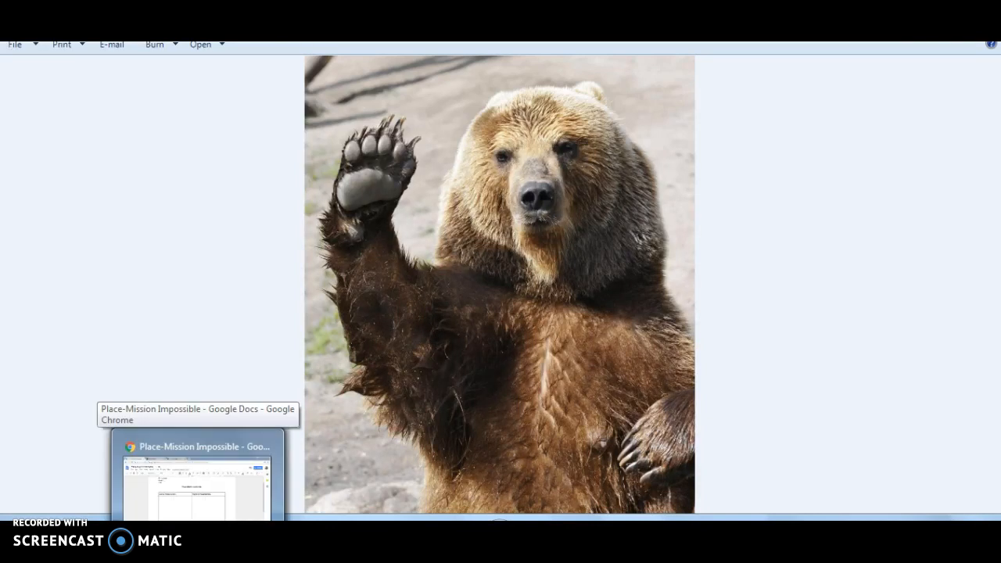
pyautogui.click(197, 540)
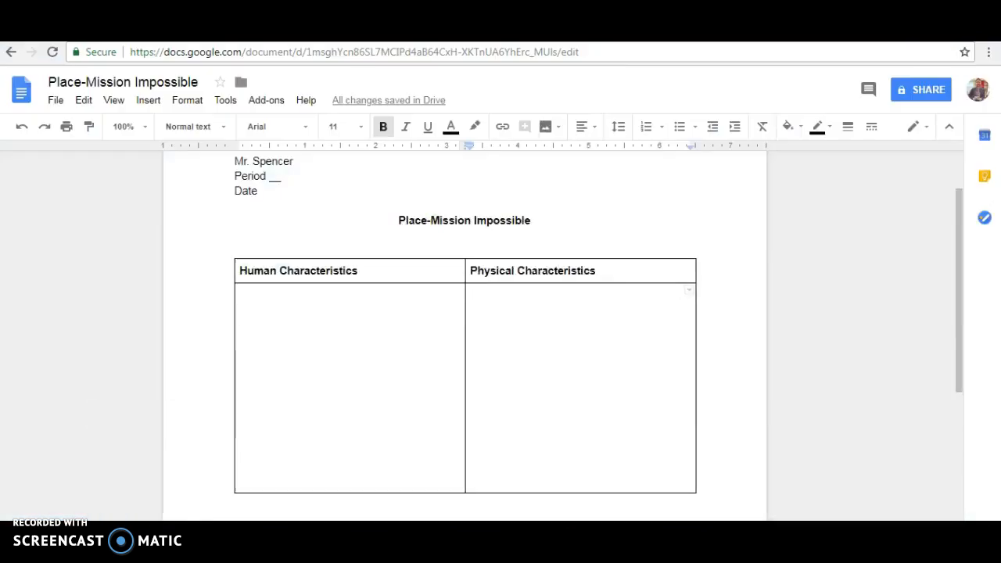